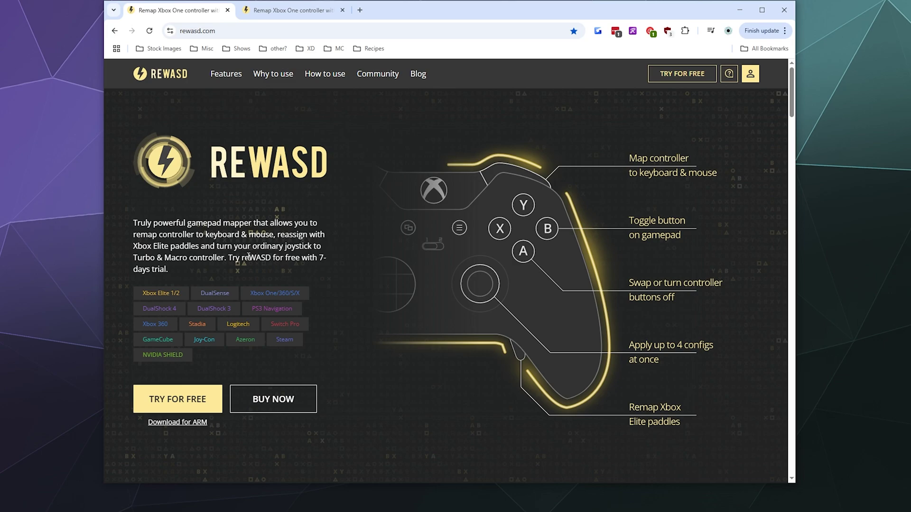
Step: Glance at the subscription upgrade tab, then go back to the rewasd.com home page
left_click(294, 10)
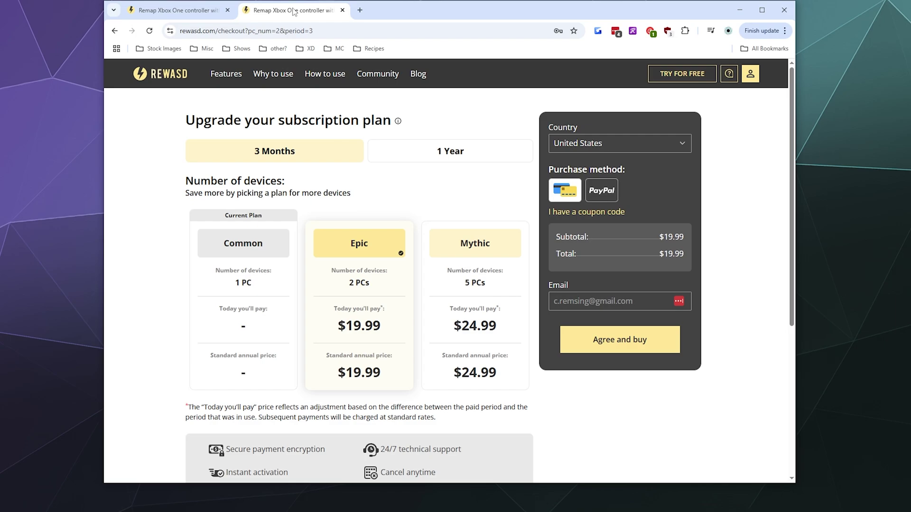
left_click(199, 17)
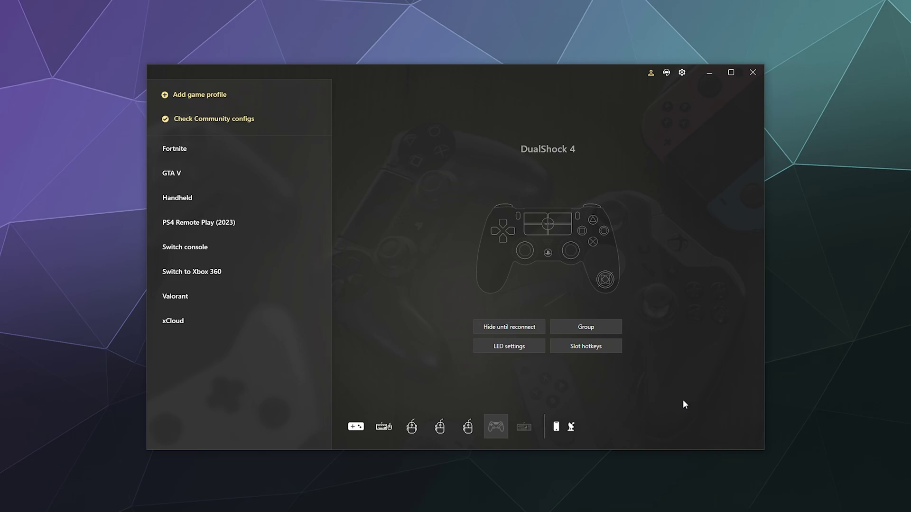
Step: Review the keyboard, mouse, Wacom receiver and Intuos5 devices, then select the DualShock 4
left_click(379, 426)
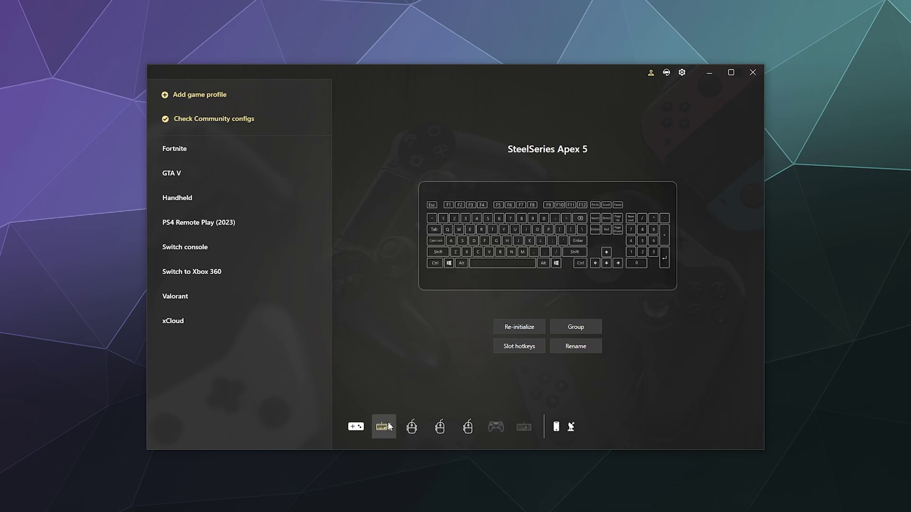
left_click(411, 428)
left_click(439, 429)
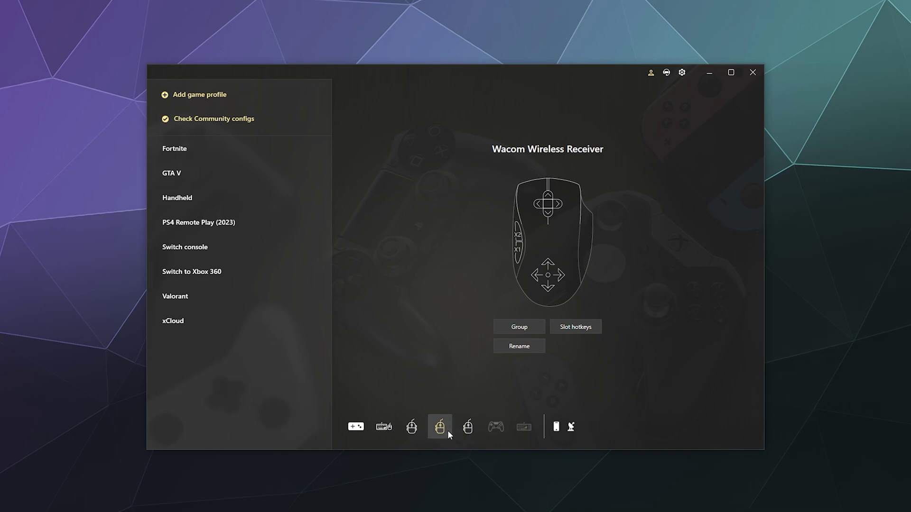
left_click(468, 428)
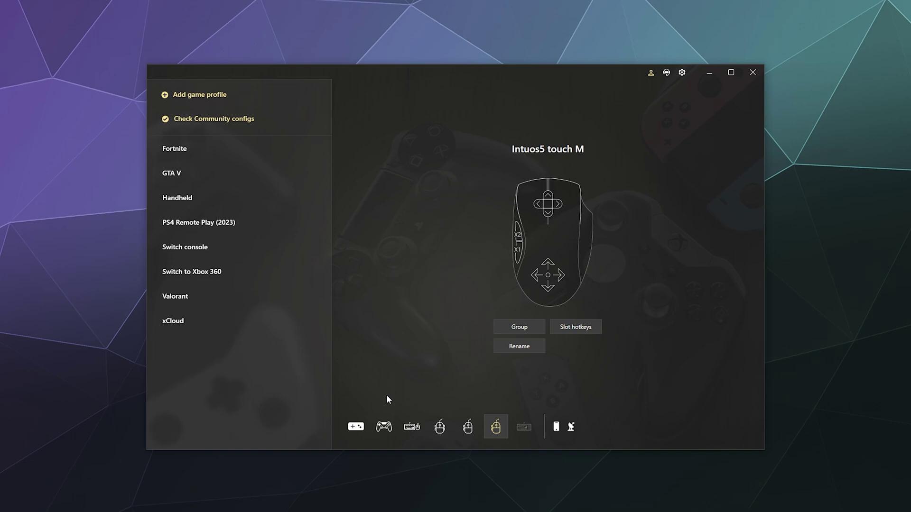
left_click(384, 427)
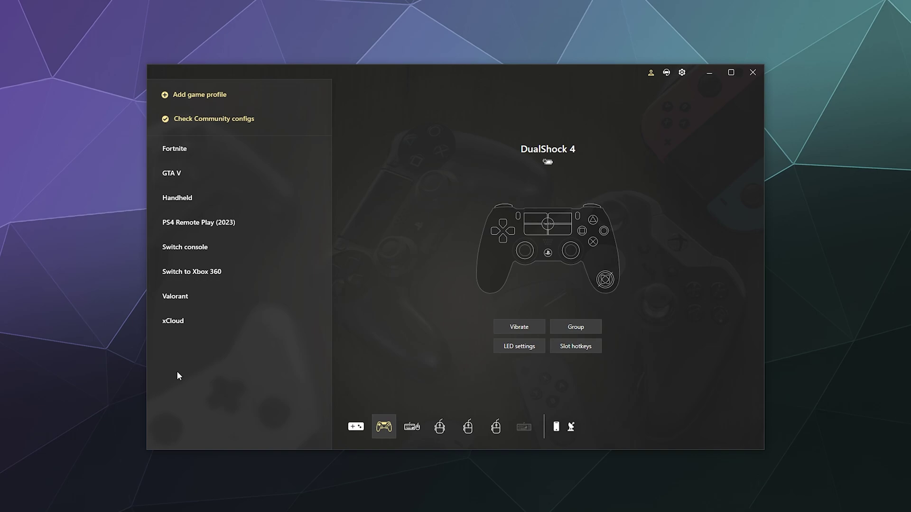
Step: Start a new game profile with the game name 'Stardew PS4'
left_click(192, 96)
left_click(432, 166)
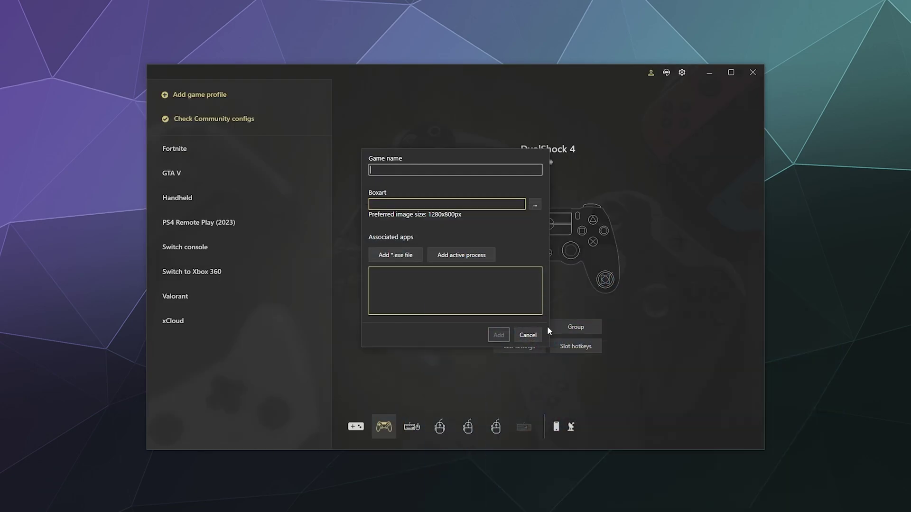
type("Straw")
key("BackSpace")
key("BackSpace")
key("BackSpace")
type("ardew PS4")
Step: Link the profile to the running Stardew Valley process and create it
left_click(461, 255)
scroll(419, 267, "down", 15)
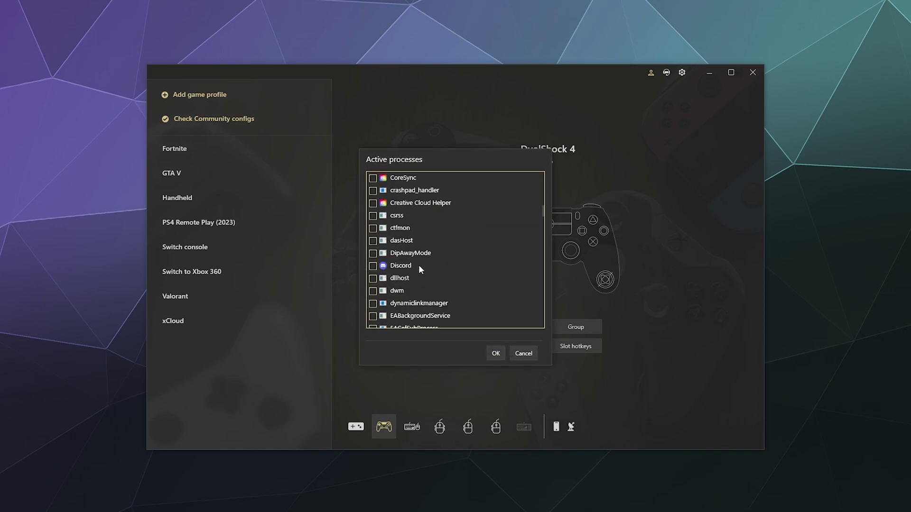
scroll(419, 264, "up", 5)
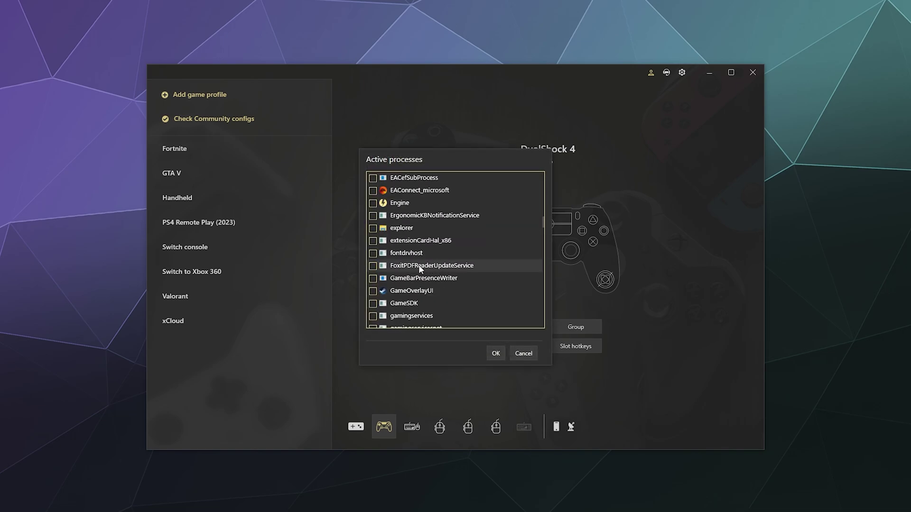
scroll(418, 265, "up", 3)
scroll(419, 265, "down", 3)
scroll(419, 265, "down", 15)
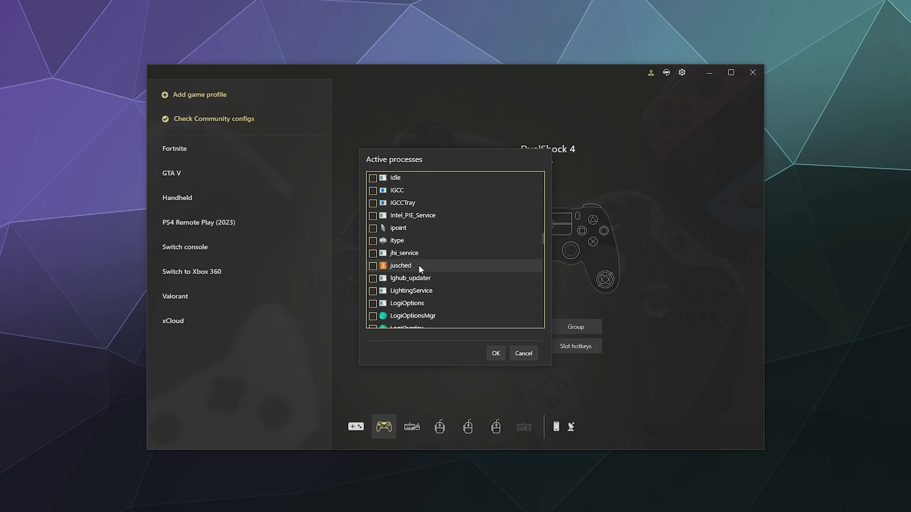
scroll(418, 265, "down", 15)
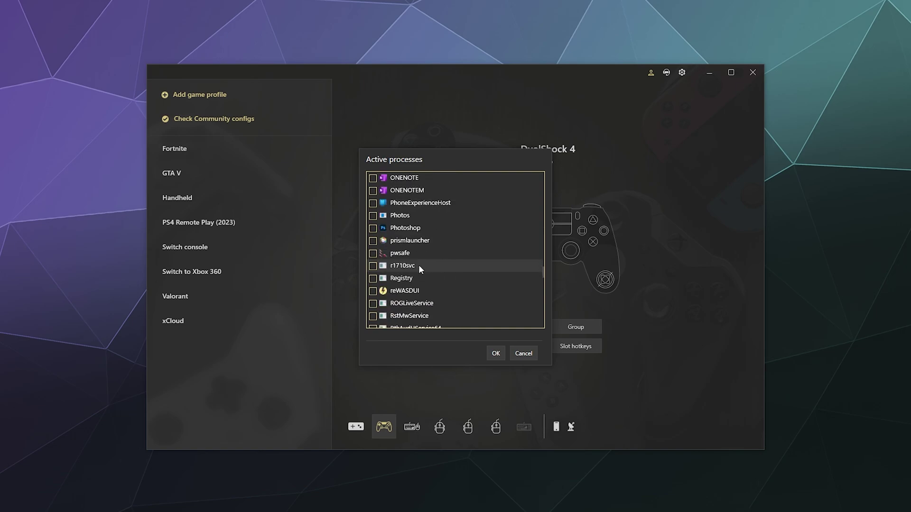
scroll(419, 264, "down", 5)
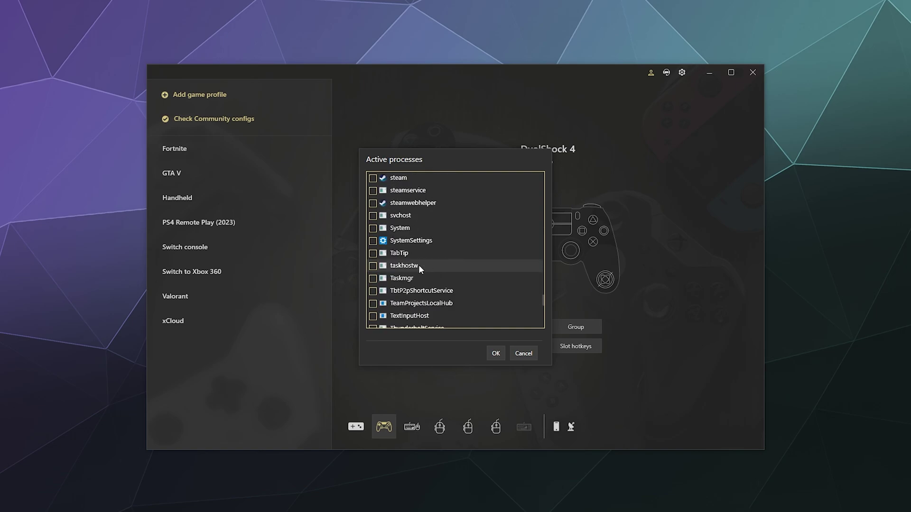
double_click(418, 265)
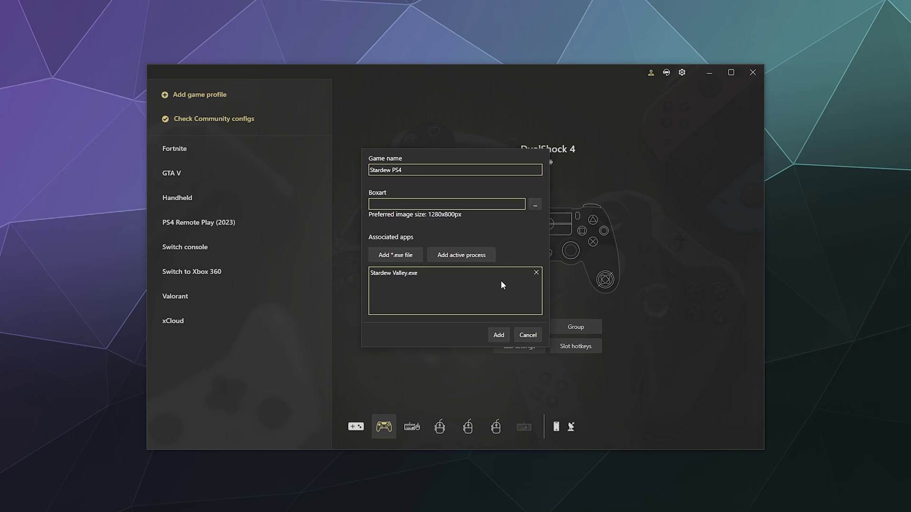
left_click(498, 335)
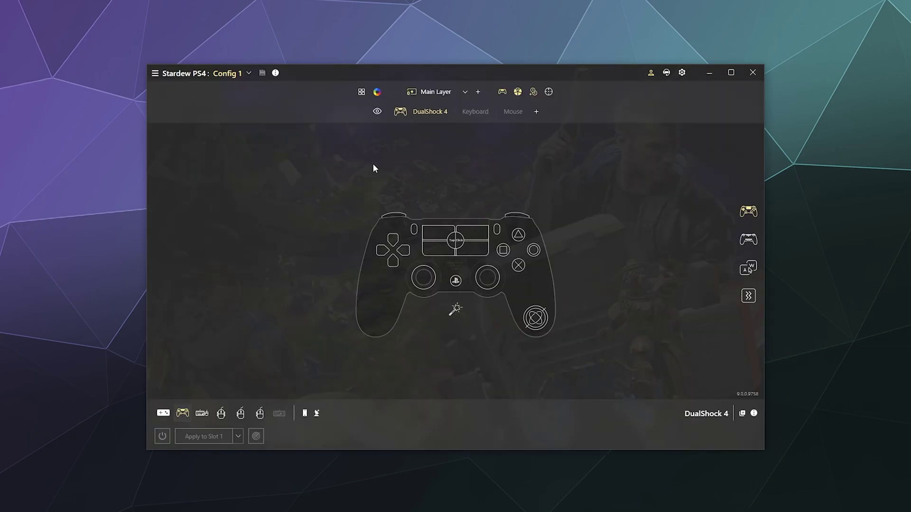
Step: Browse the profile's Keyboard and Mouse remapping, then return to the DualShock 4 layout and check D-pad Up
left_click(473, 113)
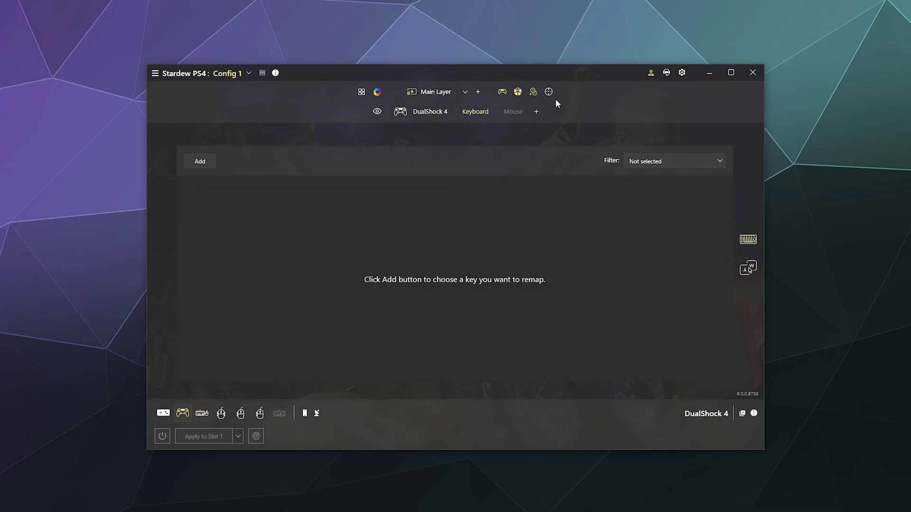
left_click(515, 113)
left_click(466, 113)
left_click(447, 113)
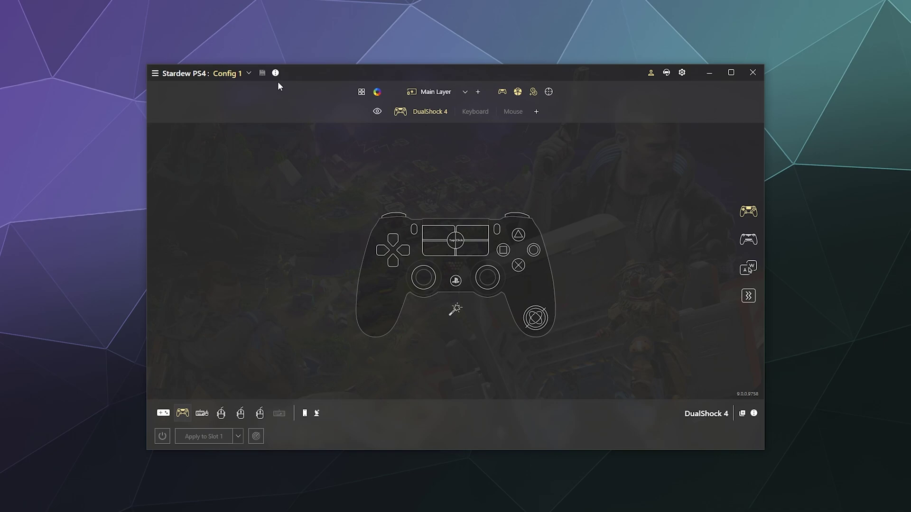
left_click(393, 240)
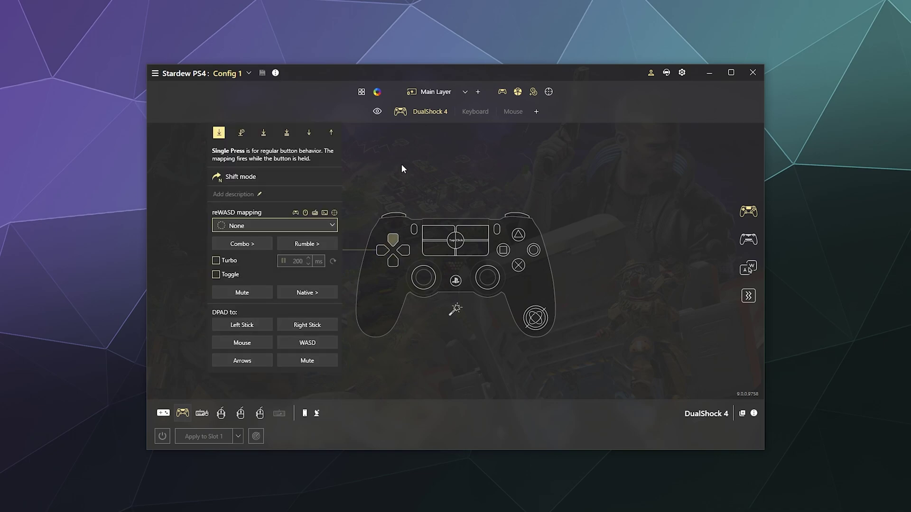
left_click(402, 169)
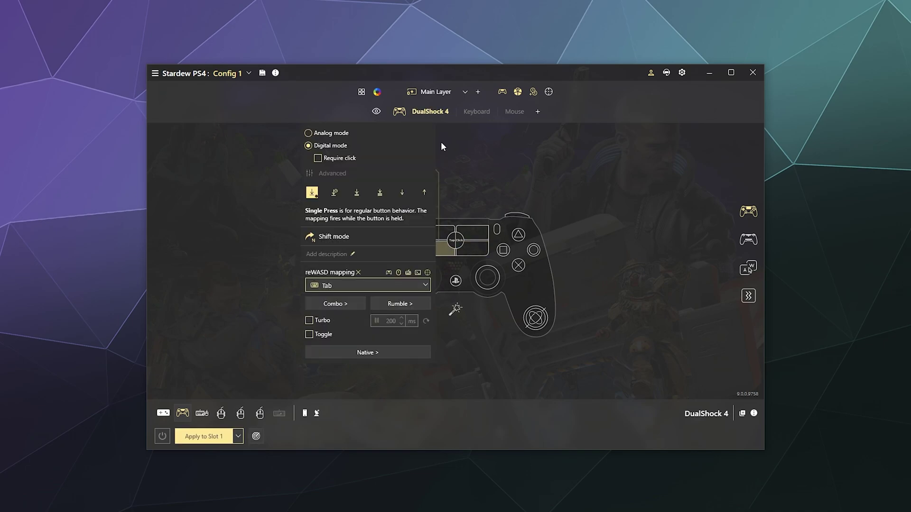
Step: Map the lower-right touchpad zone to Esc, requiring a touchpad click
left_click(470, 170)
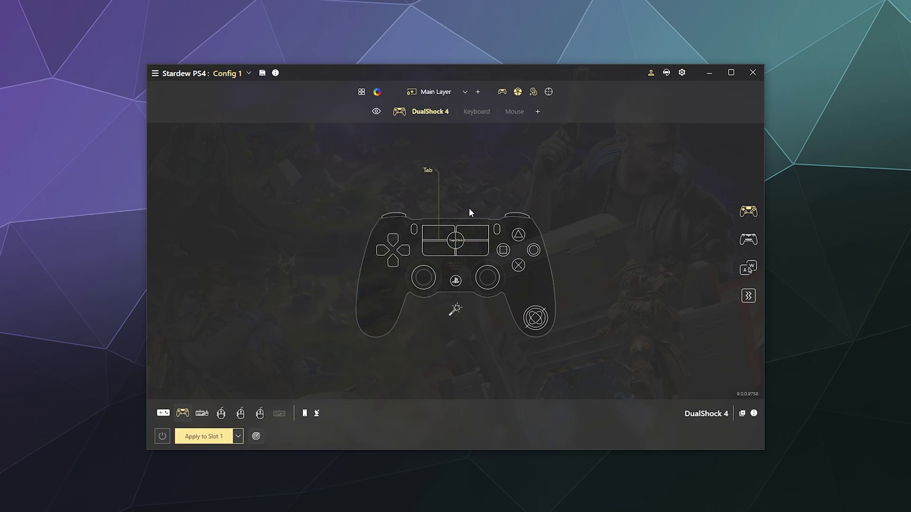
left_click(469, 251)
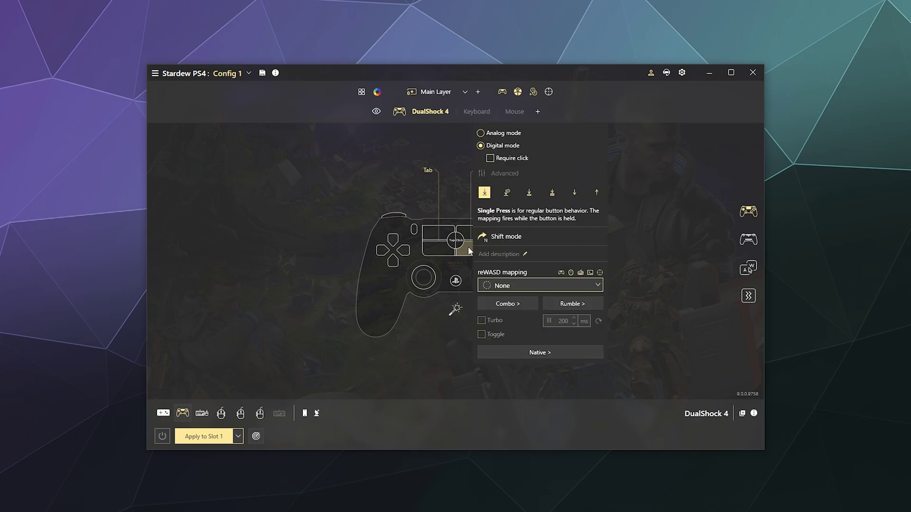
key("Escape")
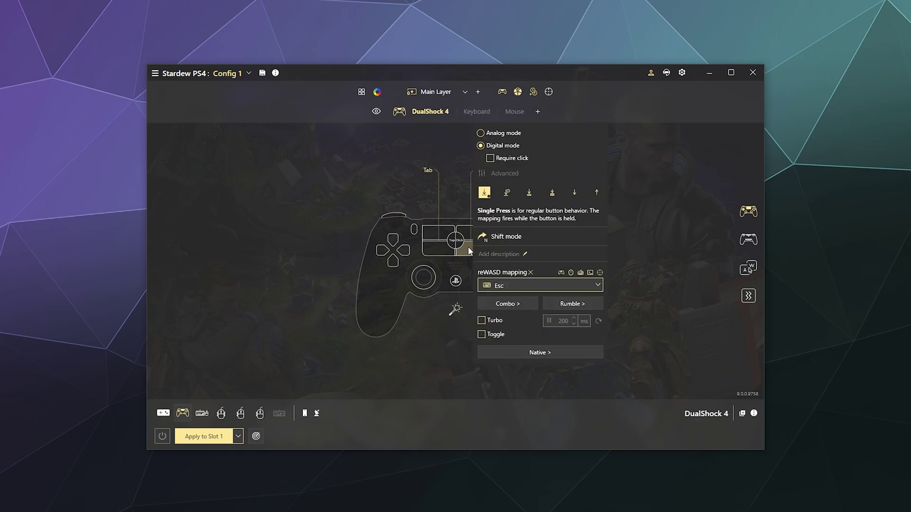
left_click(495, 160)
Step: Browse the key list for the Tab touchpad zone, leaving Tab selected
left_click(441, 244)
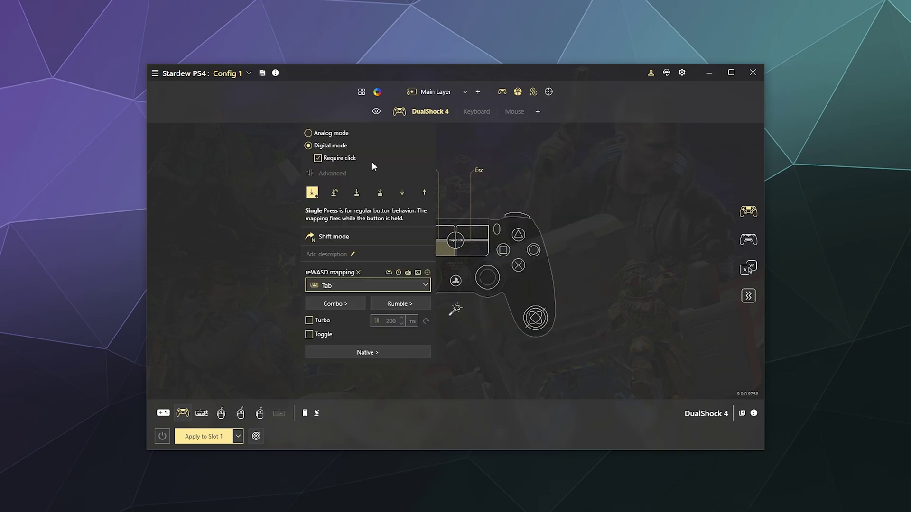
left_click(377, 285)
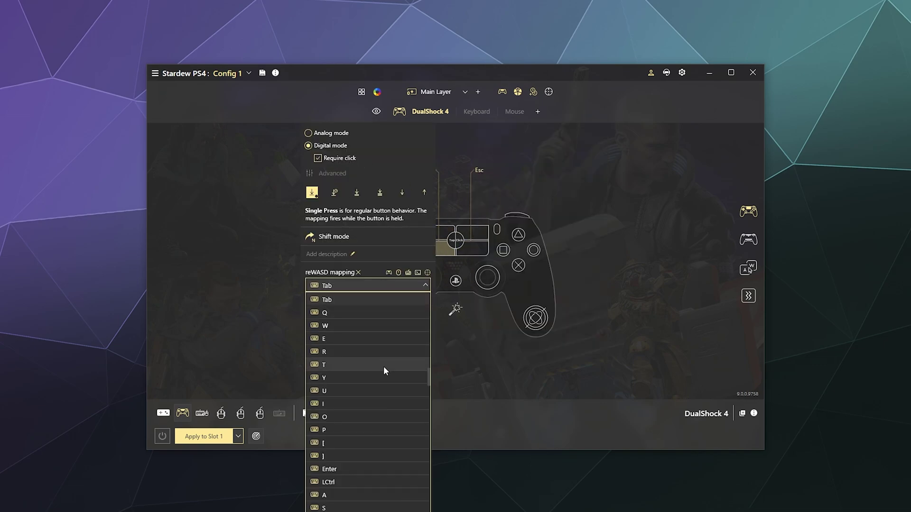
scroll(382, 368, "up", 15)
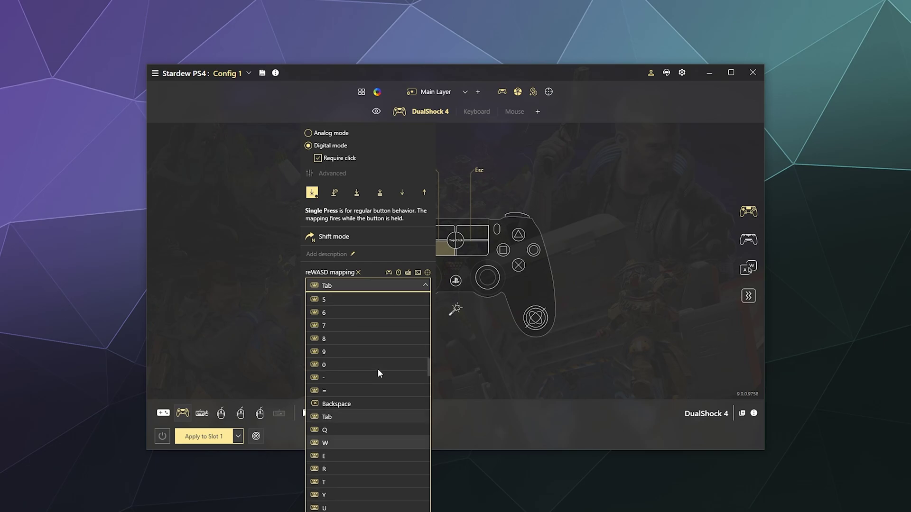
scroll(380, 373, "up", 5)
scroll(380, 374, "up", 5)
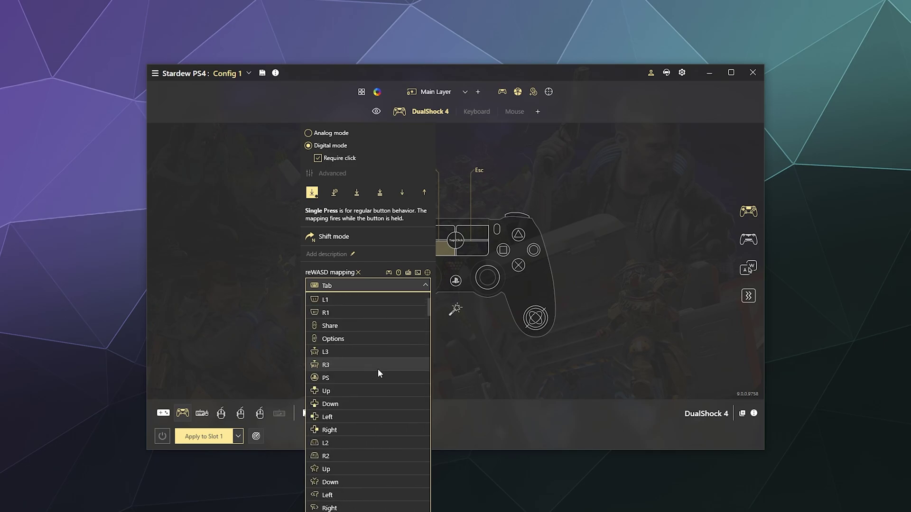
scroll(380, 373, "down", 5)
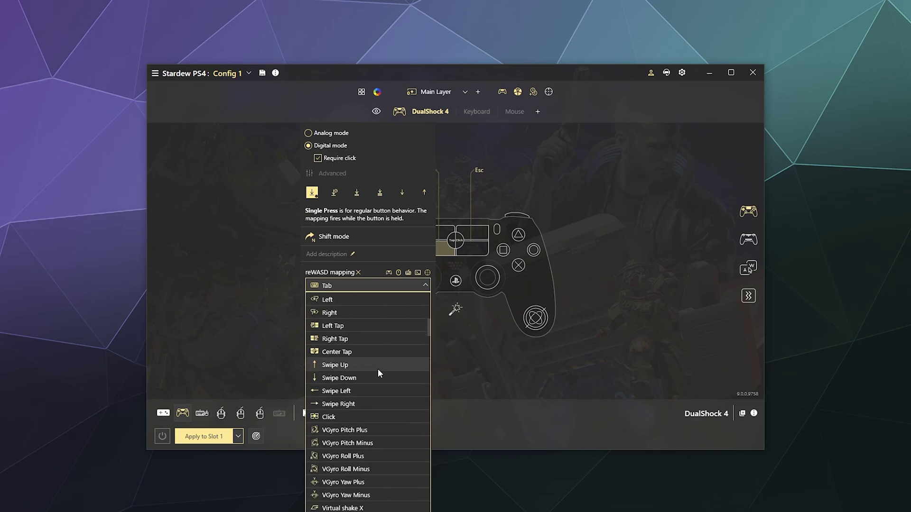
scroll(380, 373, "down", 15)
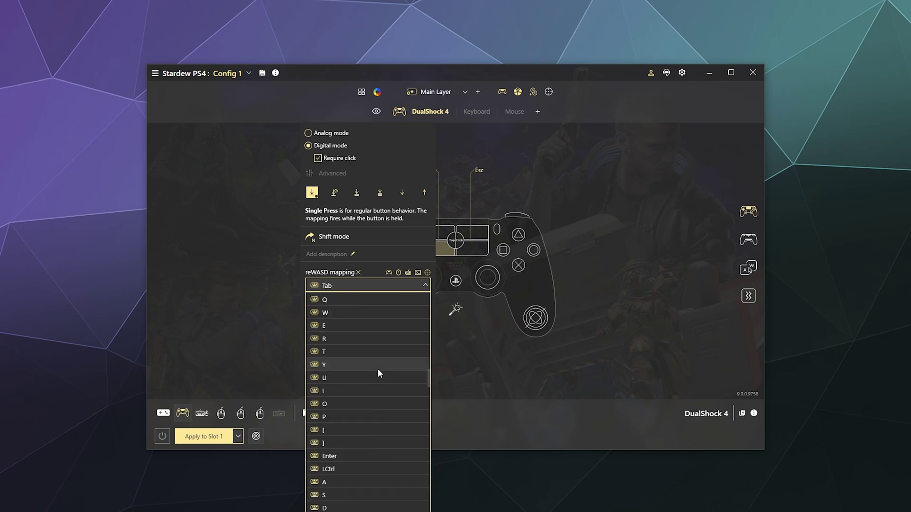
scroll(379, 374, "down", 10)
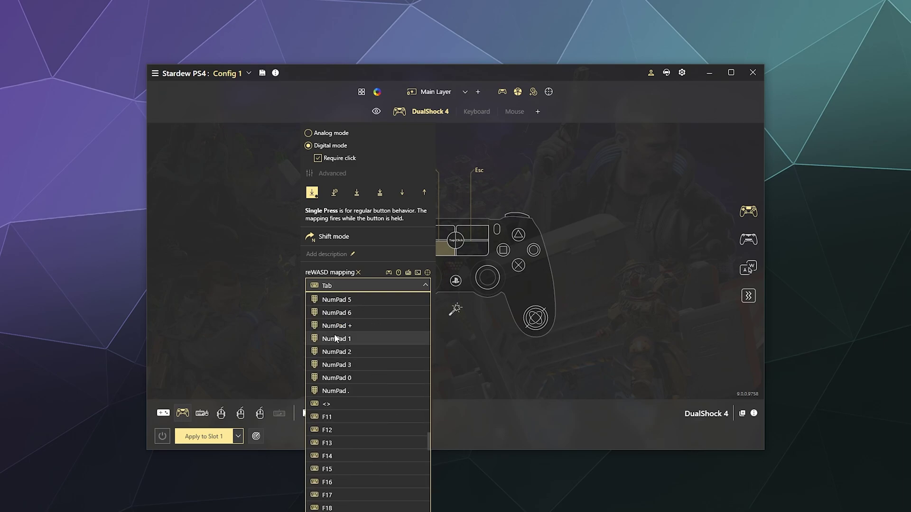
left_click(592, 387)
Step: Try the O key on the touchpad zone, revert it to Tab, and close the mapping editor
left_click(348, 285)
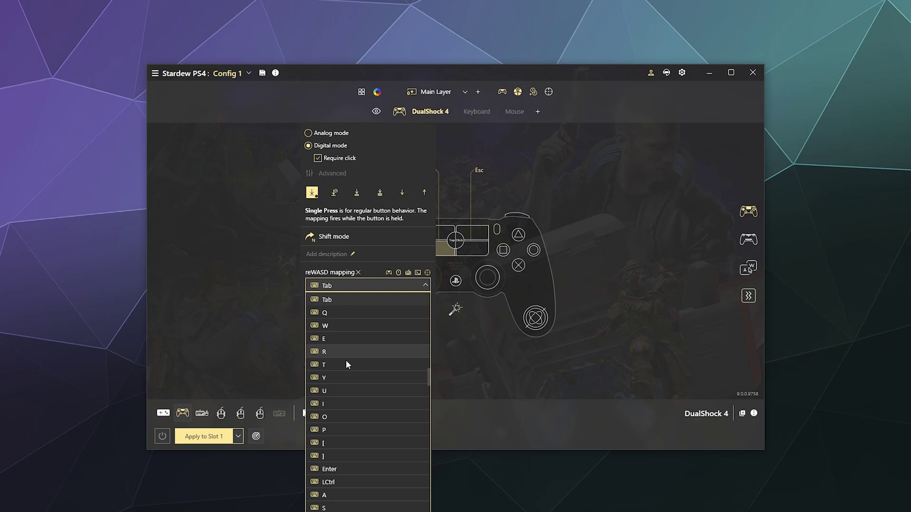
left_click(351, 418)
left_click(390, 288)
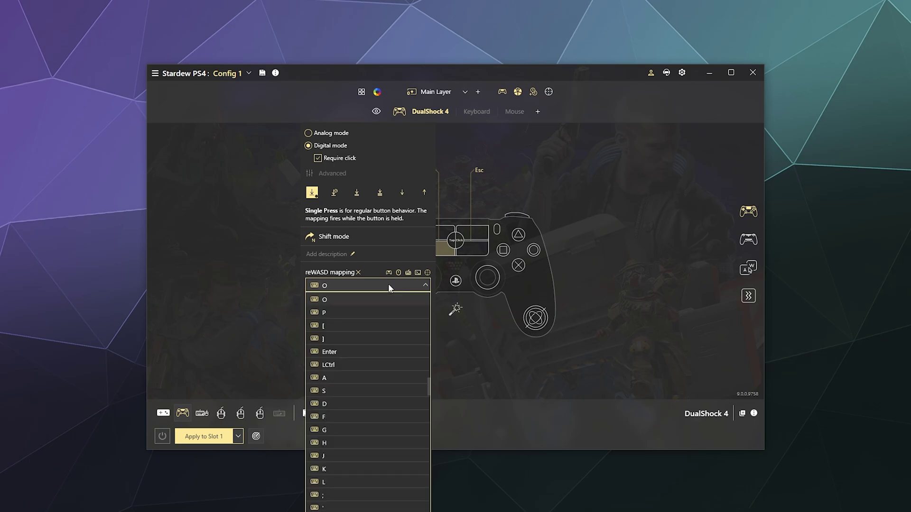
left_click(390, 288)
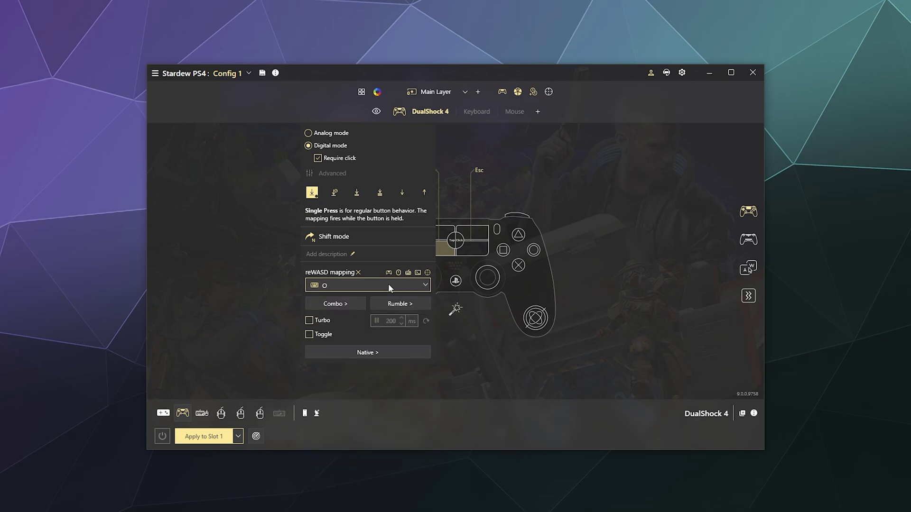
key("Tab")
left_click(604, 181)
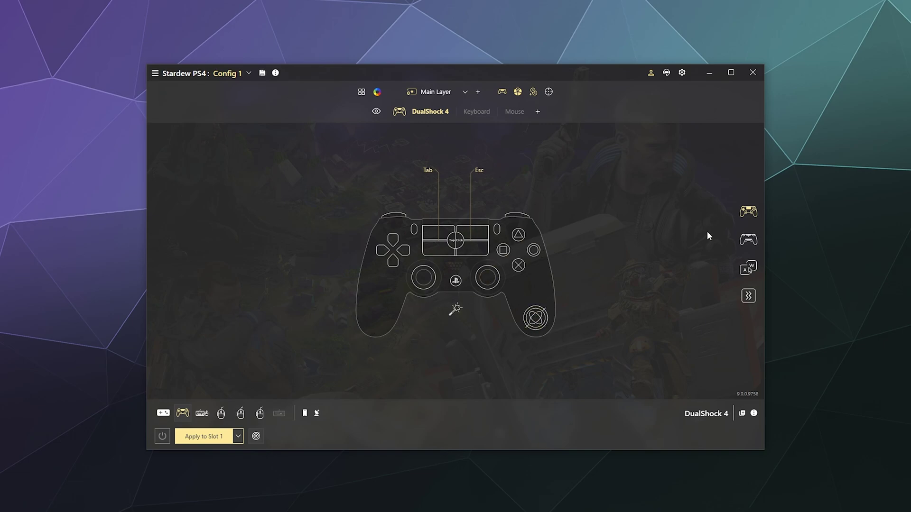
Step: View the controller back, virtual mouse/keyboard and vibration panels, then save Config 1
left_click(747, 243)
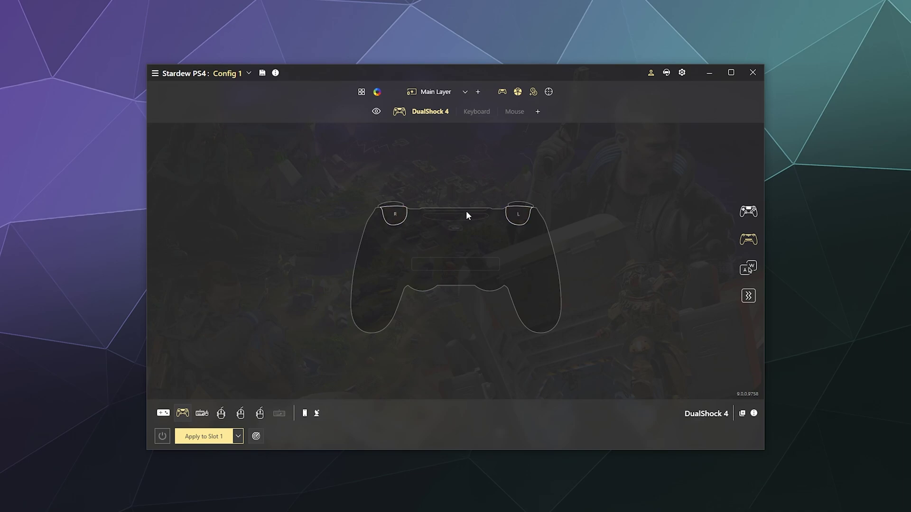
left_click(748, 268)
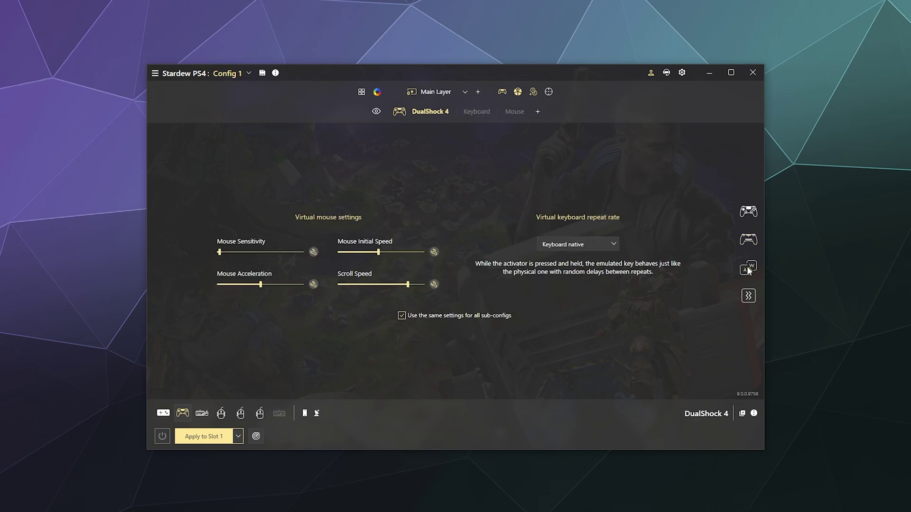
left_click(748, 297)
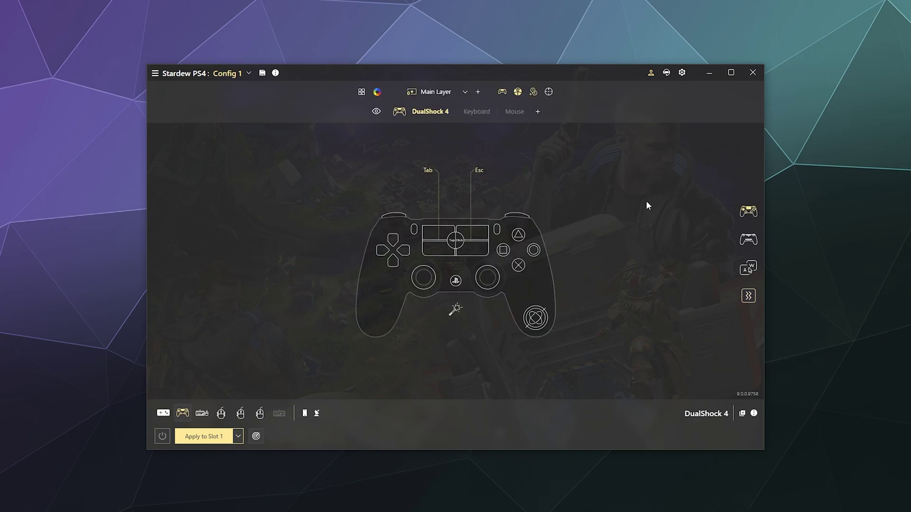
left_click(262, 73)
Step: Return to the game-profile list and show the DualShock 4 device page
left_click(186, 413)
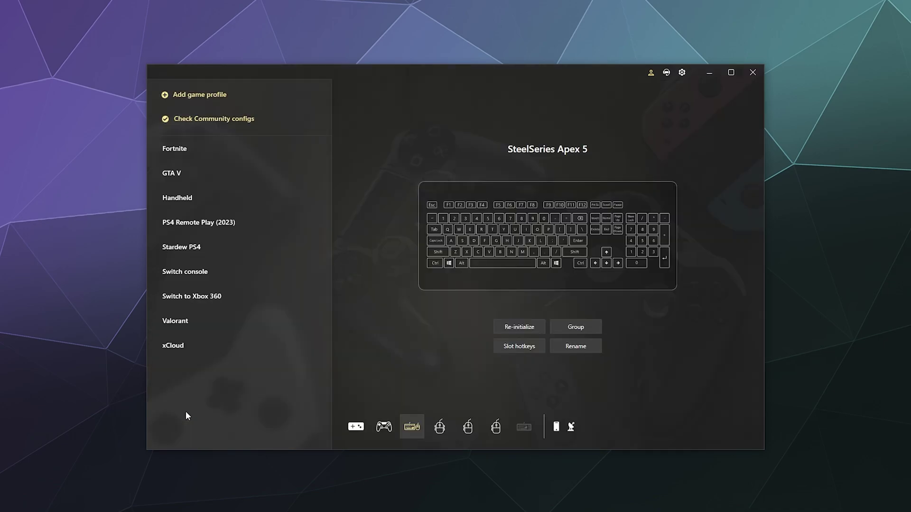
left_click(384, 427)
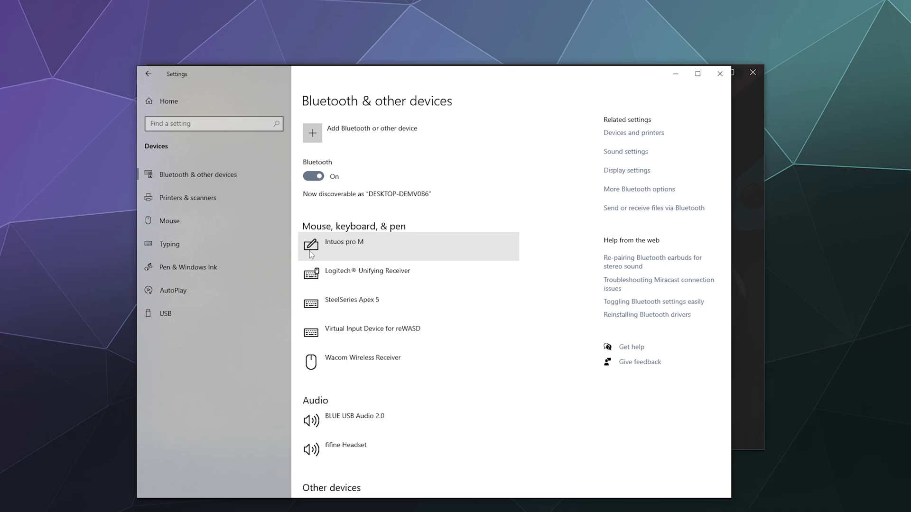
Step: Pair the Wireless Controller over Bluetooth, then minimize Windows Settings
left_click(314, 142)
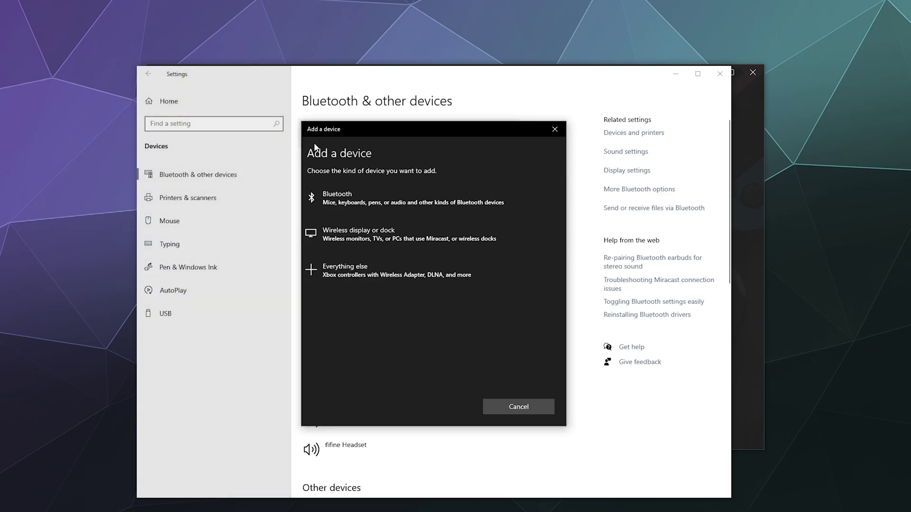
left_click(393, 210)
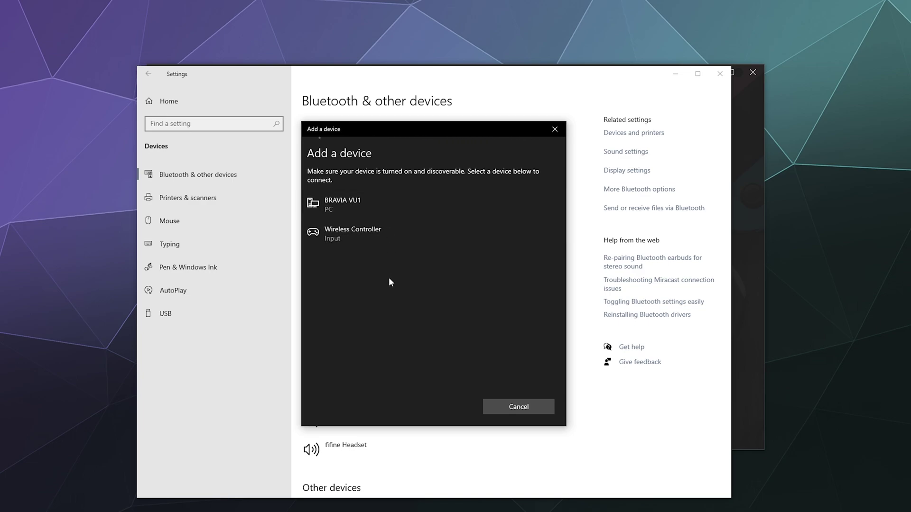
left_click(363, 230)
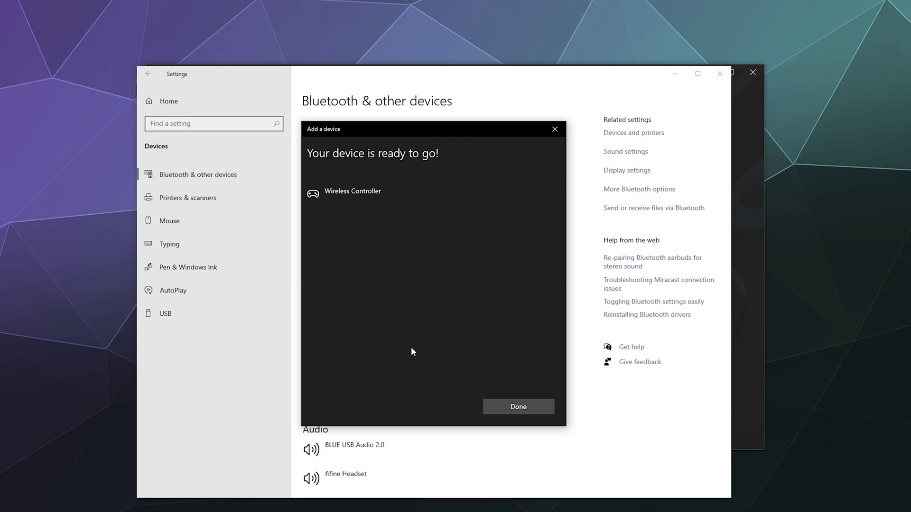
left_click(511, 409)
left_click(676, 73)
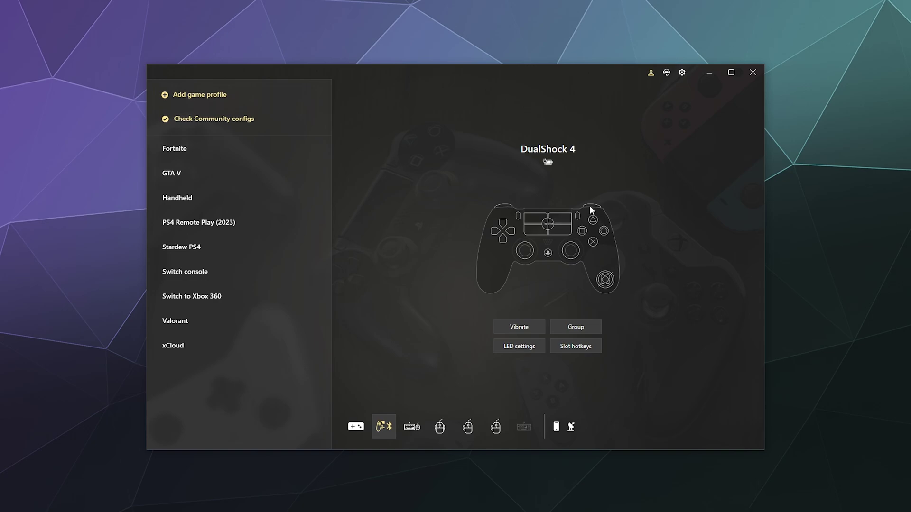
mouse_move(384, 439)
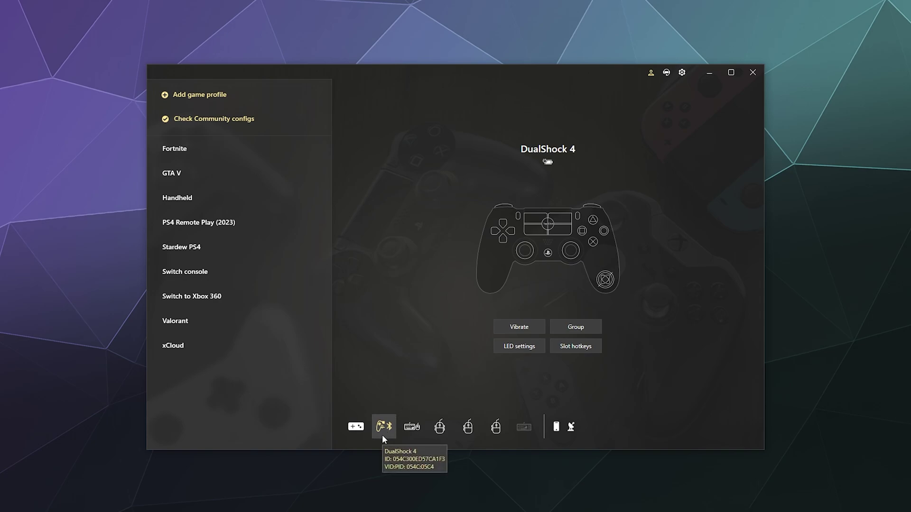